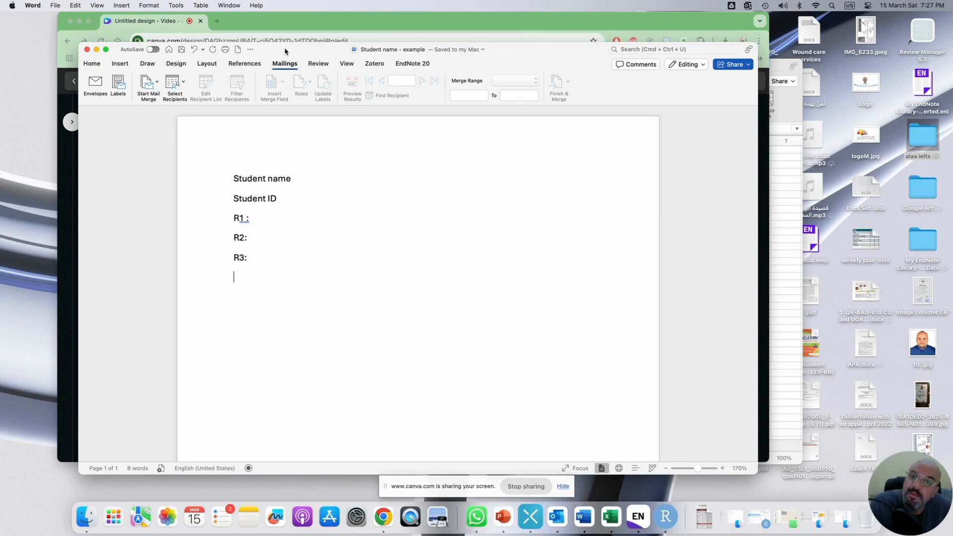
# - Add a colon after both the "Student name" and "Student ID" labels in the document
pyautogui.click(299, 178)
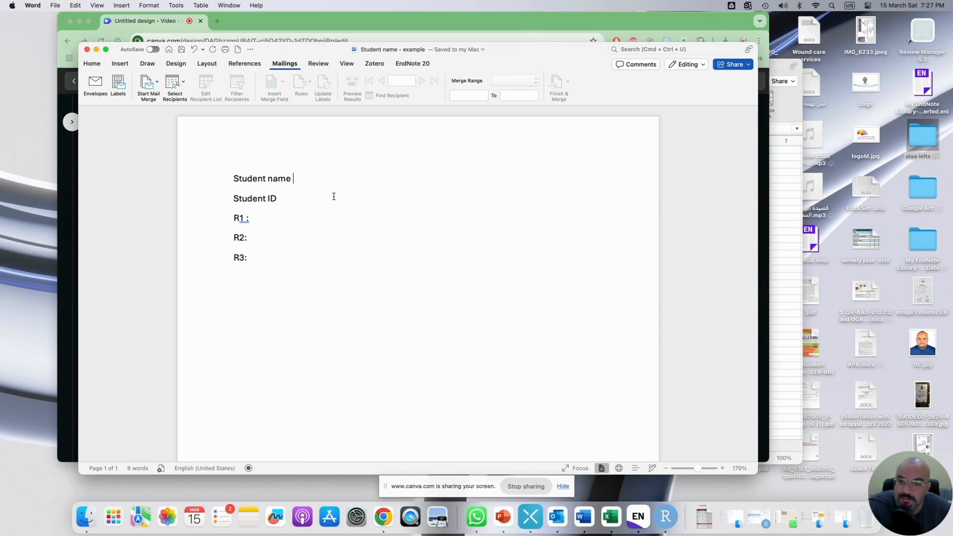
pyautogui.write(':')
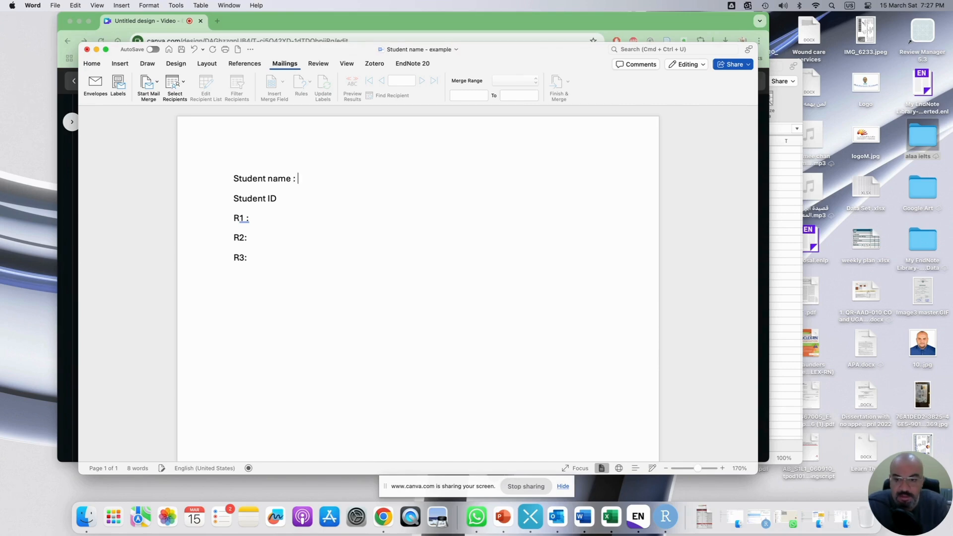
pyautogui.click(279, 198)
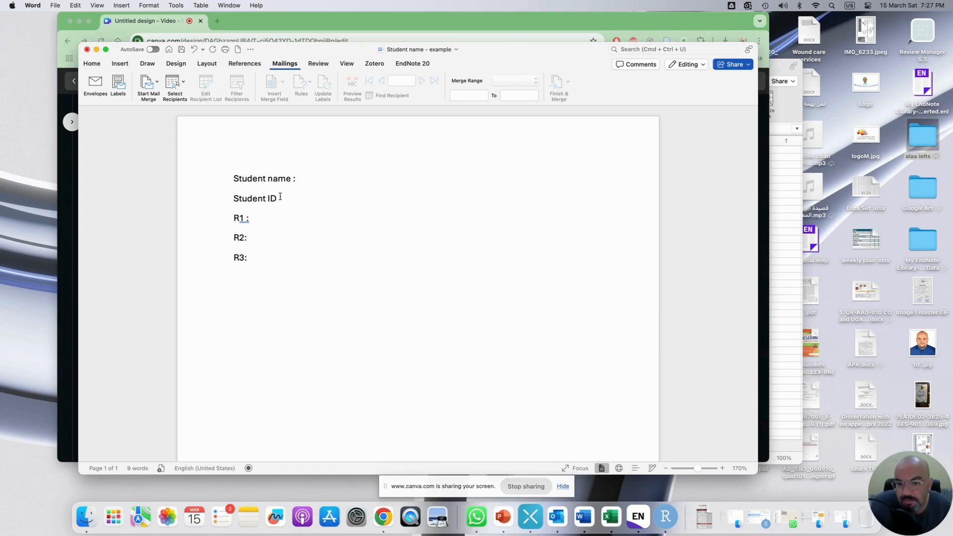
pyautogui.write(':')
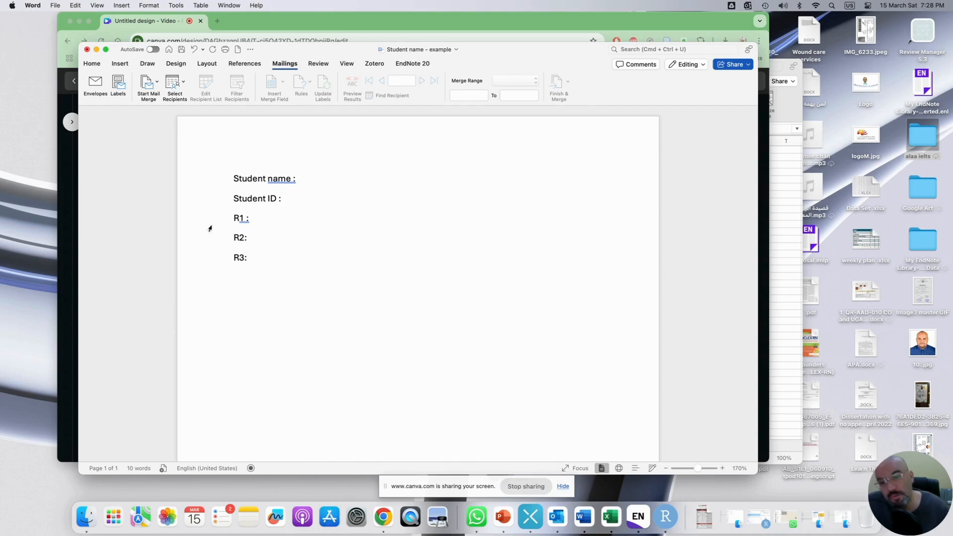
# - Switch to Excel to examine the student columns in the example workbook, and return to the Word document
pyautogui.click(612, 521)
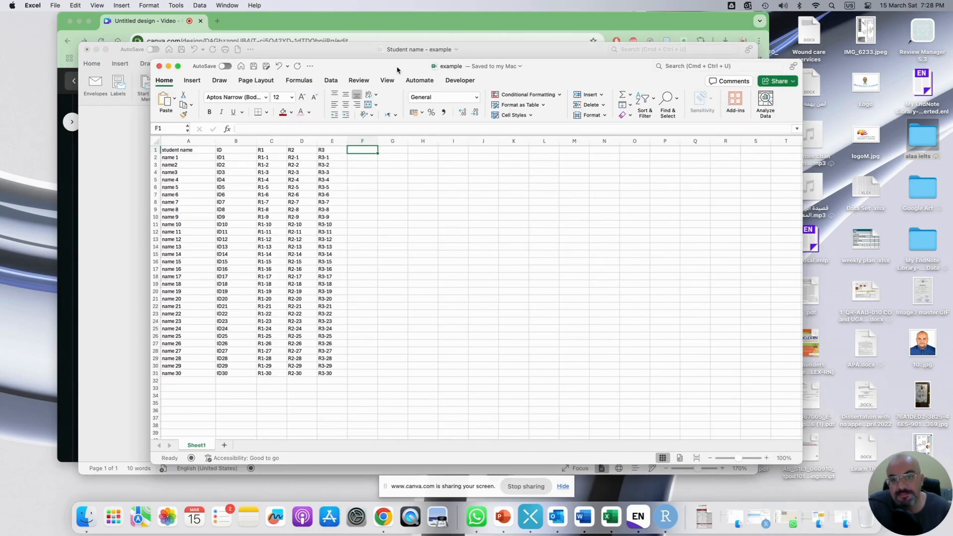
pyautogui.moveTo(365, 67); pyautogui.dragTo(386, 48)
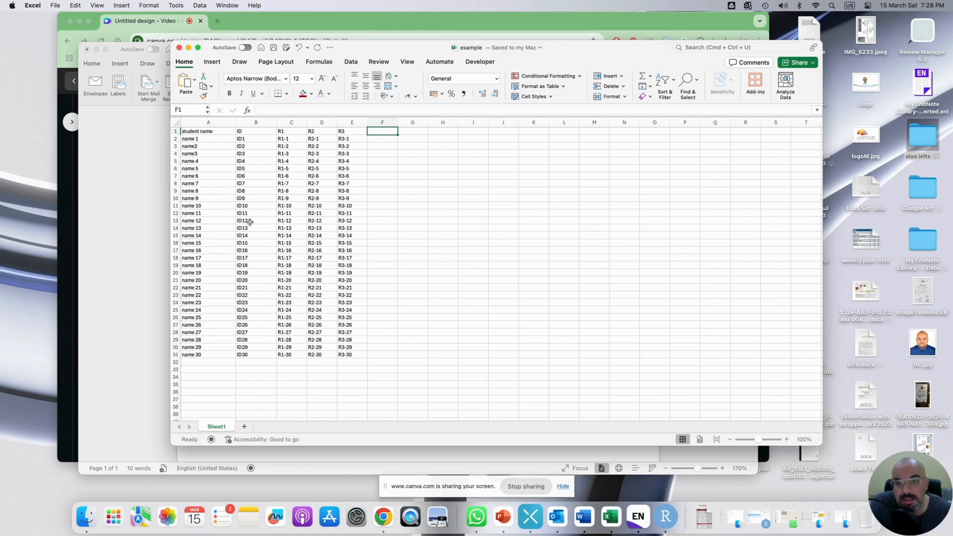
pyautogui.click(110, 162)
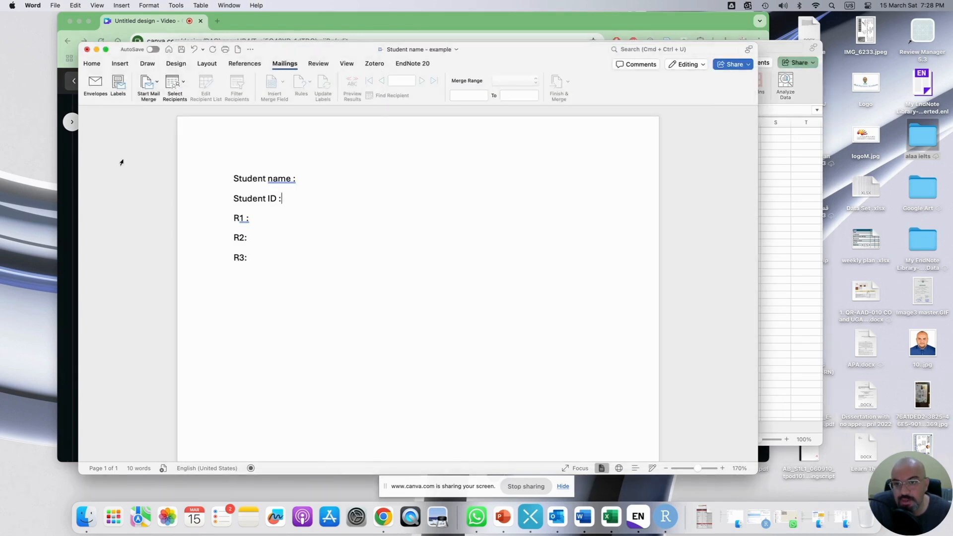
pyautogui.moveTo(324, 52); pyautogui.dragTo(335, 51)
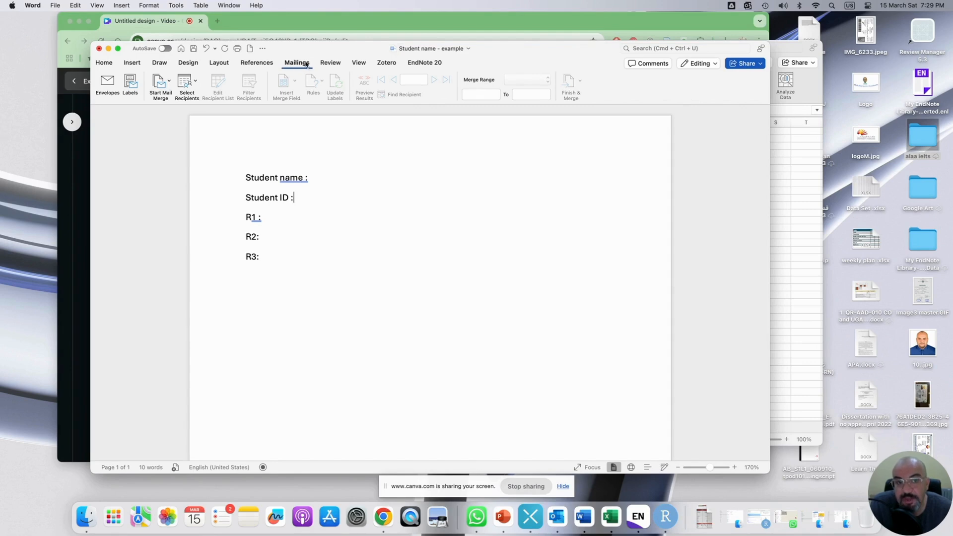
# - Start a Letters mail merge and use the existing workbook example .xlsx from Academy's "Online course_ I teacher" folder as its recipient list, allowing the file conversion
pyautogui.click(167, 85)
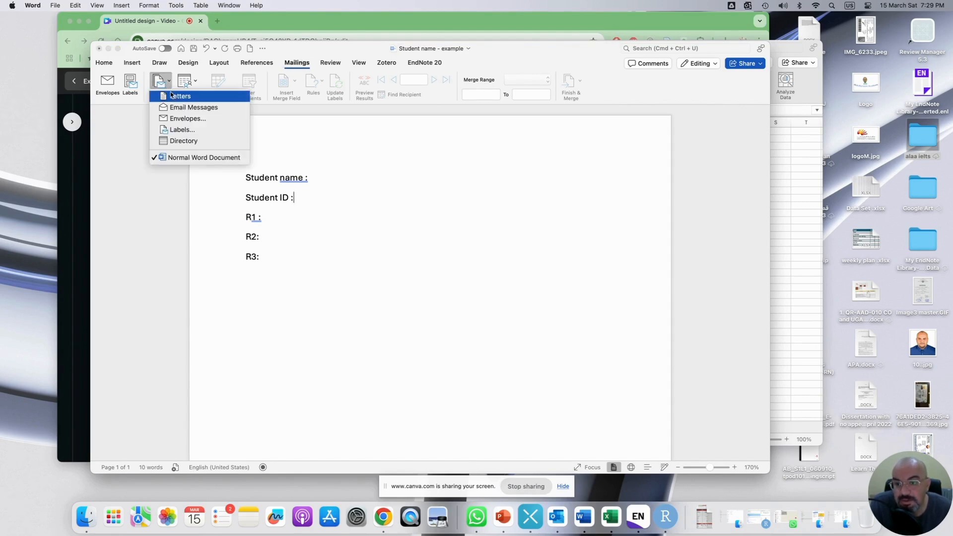
pyautogui.click(192, 99)
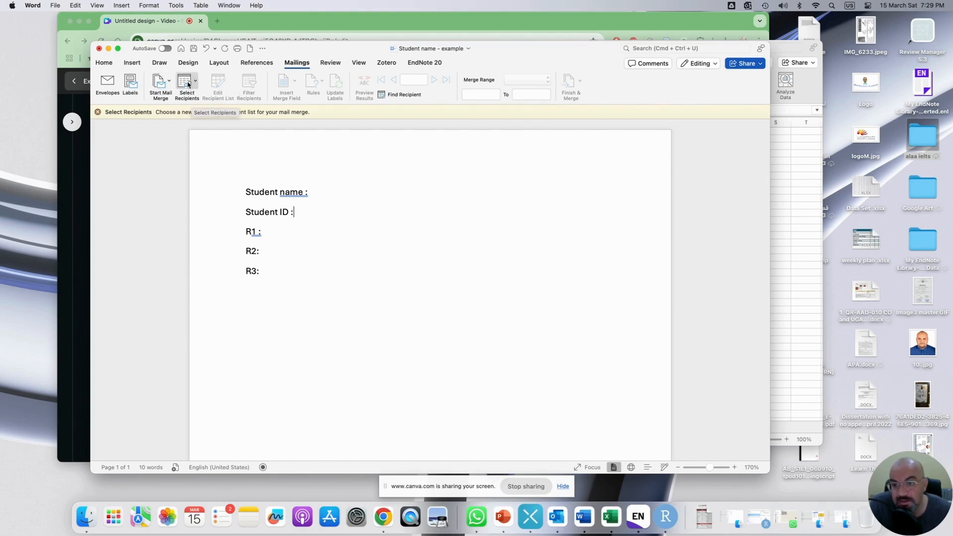
pyautogui.click(188, 85)
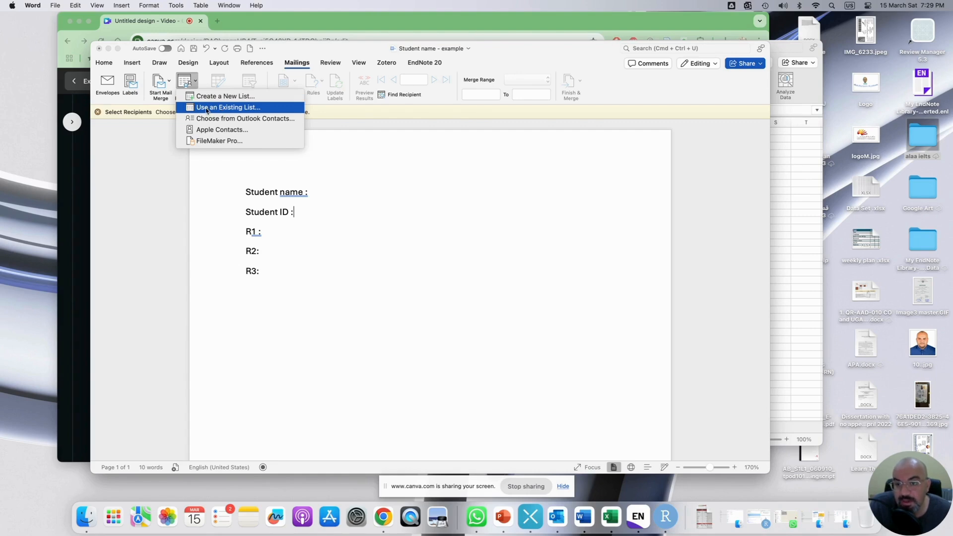
pyautogui.click(226, 110)
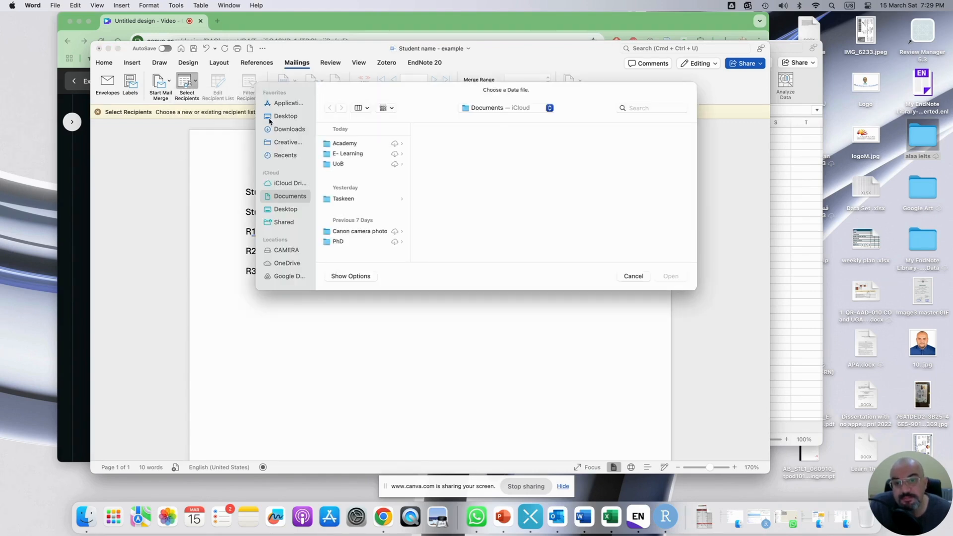
pyautogui.click(367, 154)
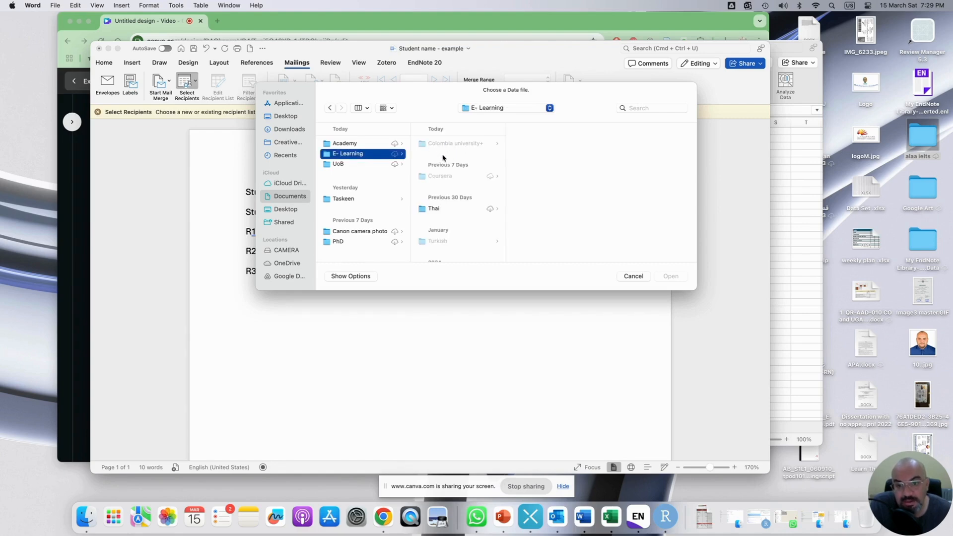
pyautogui.scroll(2, 441, 164)
pyautogui.click(369, 145)
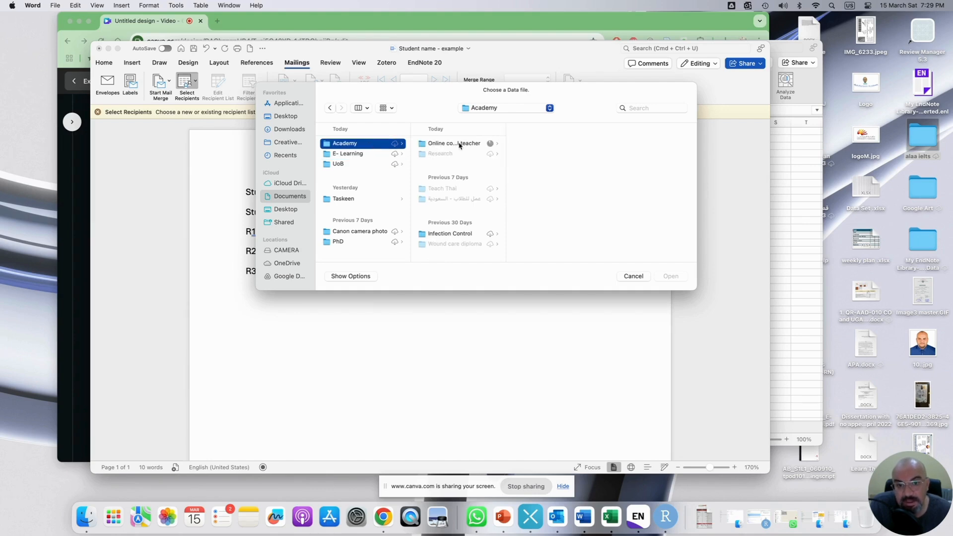
pyautogui.click(460, 145)
pyautogui.click(549, 145)
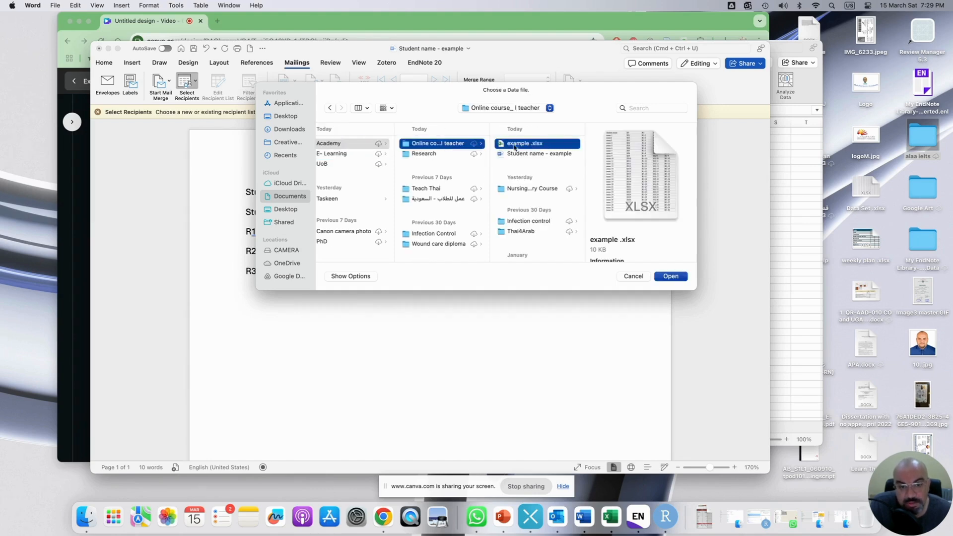
pyautogui.click(670, 276)
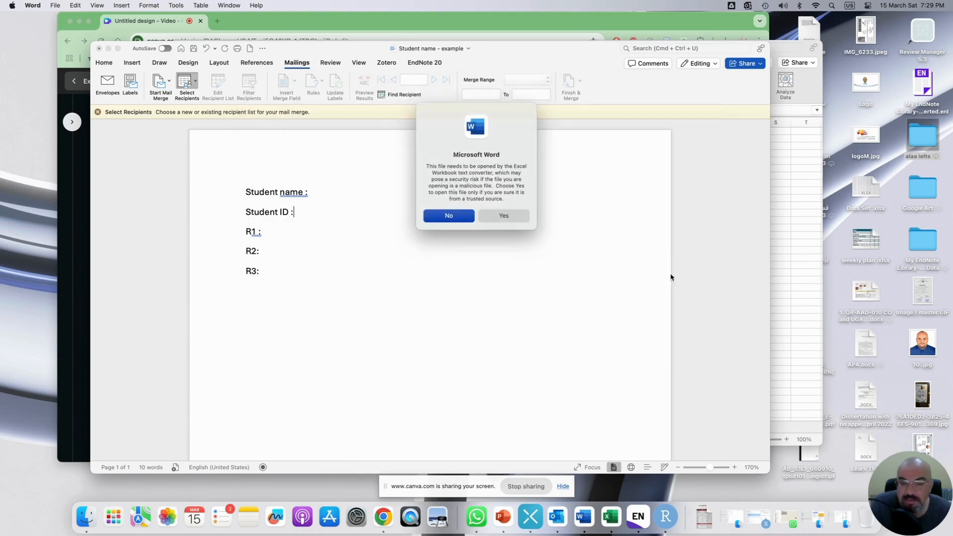
pyautogui.click(502, 216)
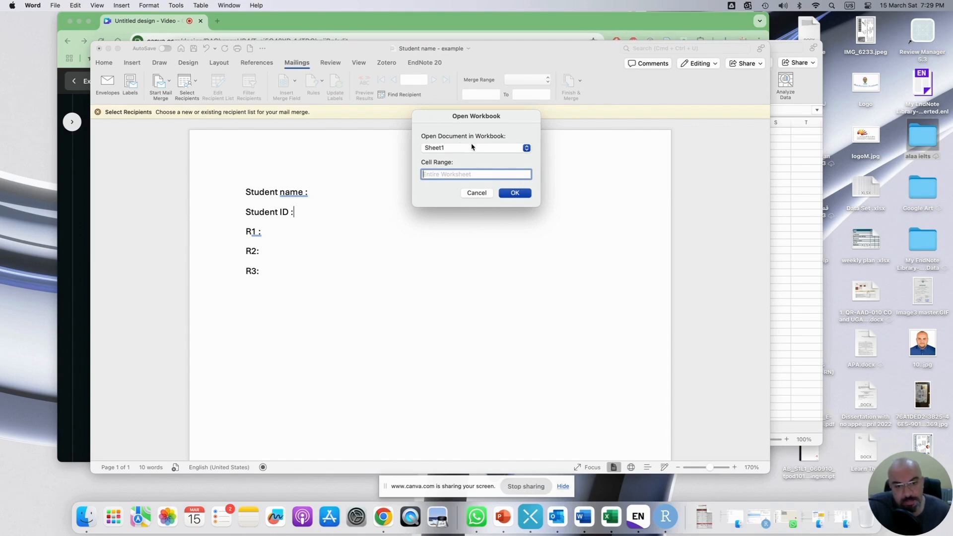
# - Check the data extent in the Excel workbook and load the recipients from Sheet1 with the cell range a1:e32
pyautogui.click(810, 179)
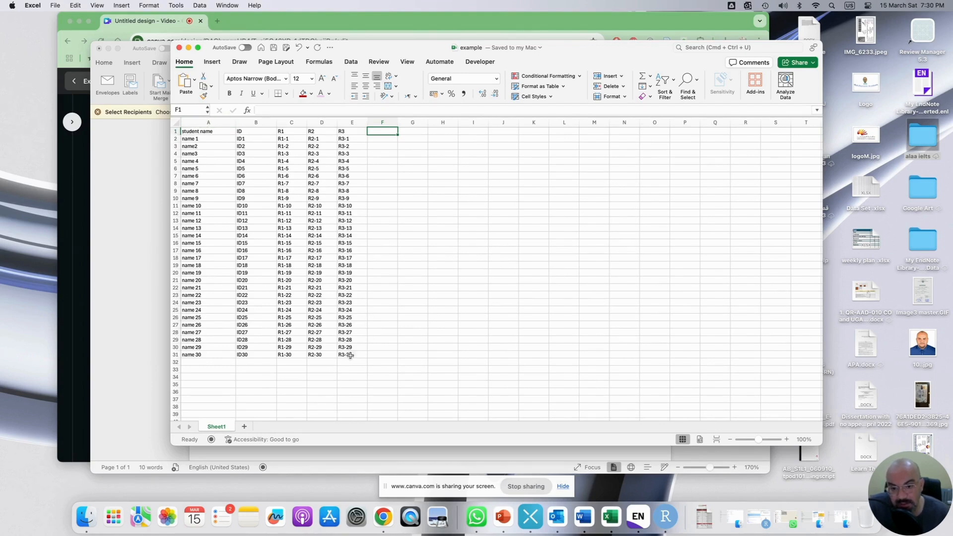
pyautogui.click(115, 234)
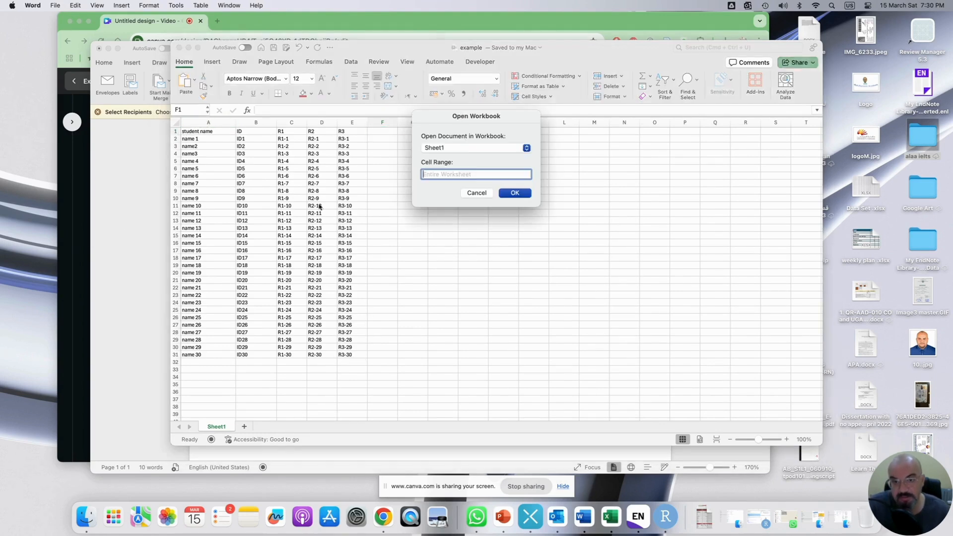
pyautogui.write('a1')
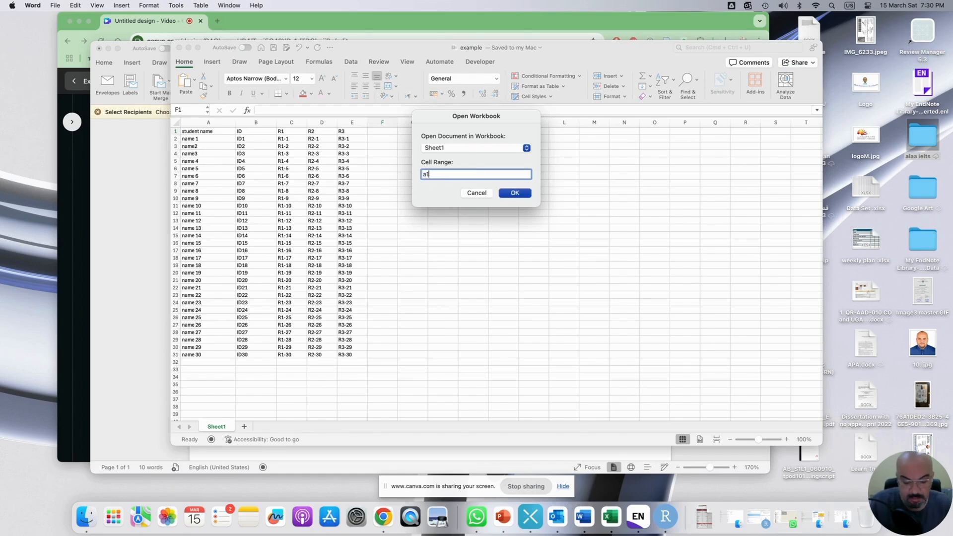
pyautogui.write(':e32')
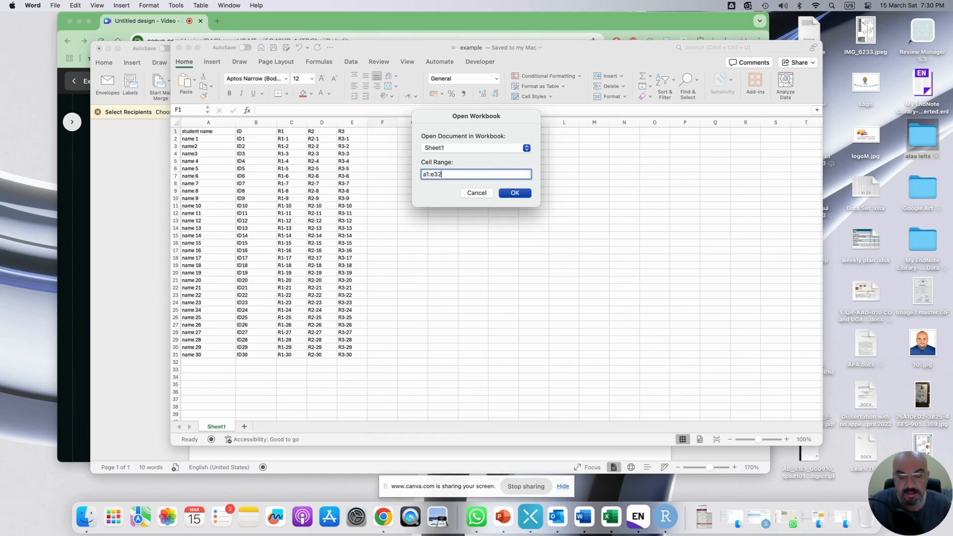
pyautogui.click(516, 195)
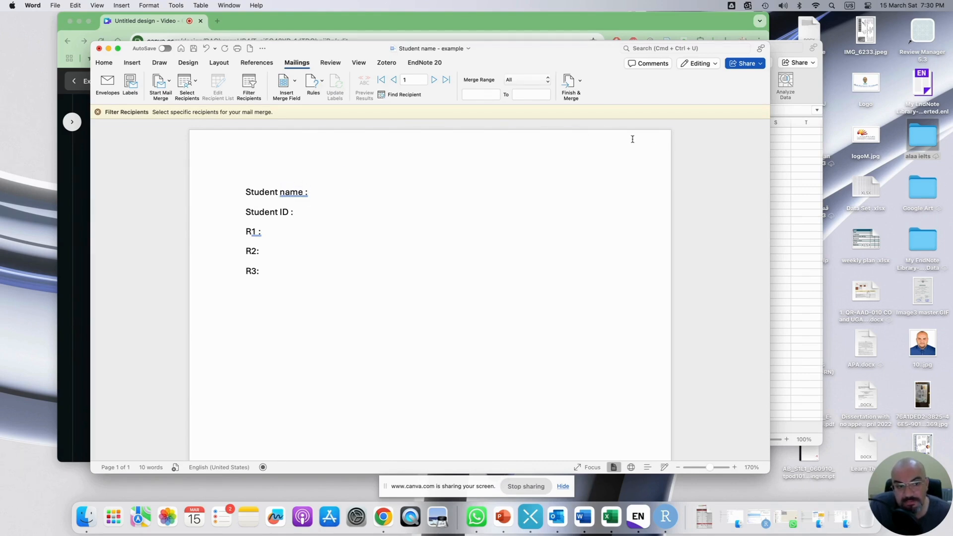
# - Insert the student_name_ merge field after "Student name :" and the ID_ field after "Student ID :"
pyautogui.click(323, 193)
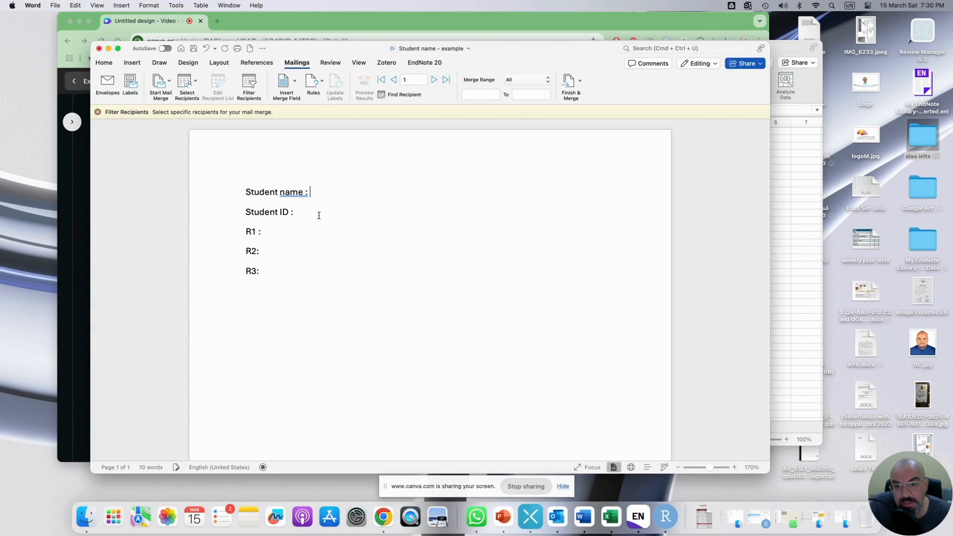
pyautogui.click(284, 84)
pyautogui.click(297, 96)
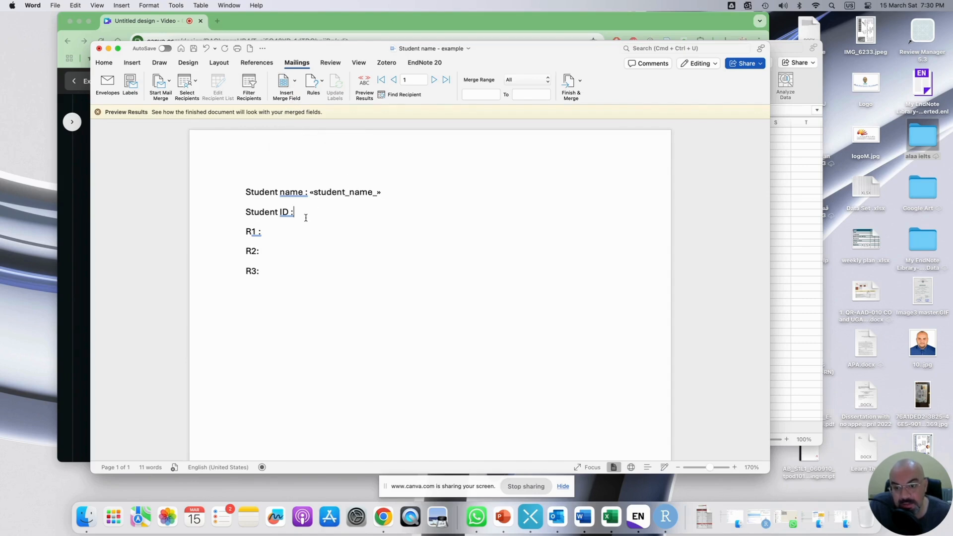
pyautogui.click(287, 83)
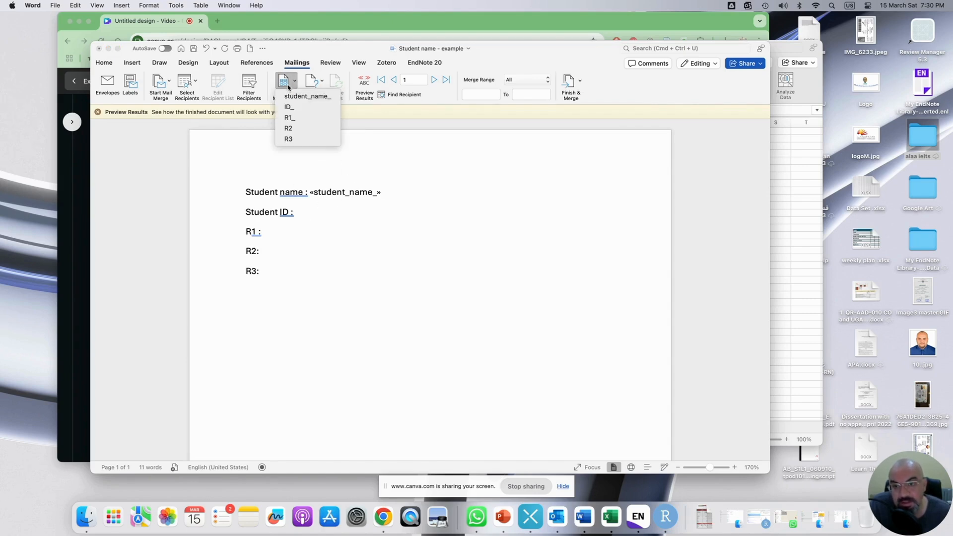
pyautogui.click(295, 112)
# - Insert the R1_, R2 and R3 merge fields after their matching R1, R2 and R3 labels
pyautogui.click(283, 232)
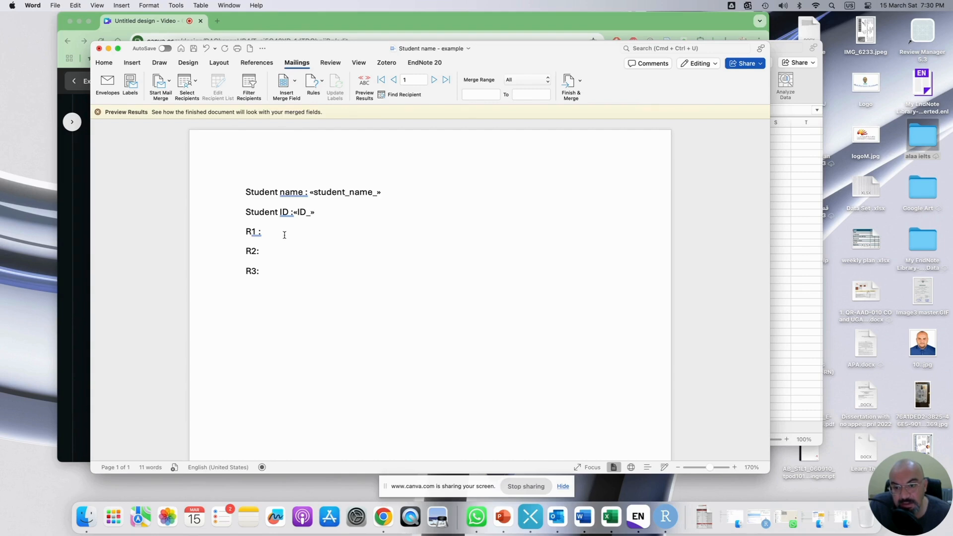
pyautogui.click(286, 80)
pyautogui.click(289, 118)
pyautogui.click(272, 252)
pyautogui.click(286, 82)
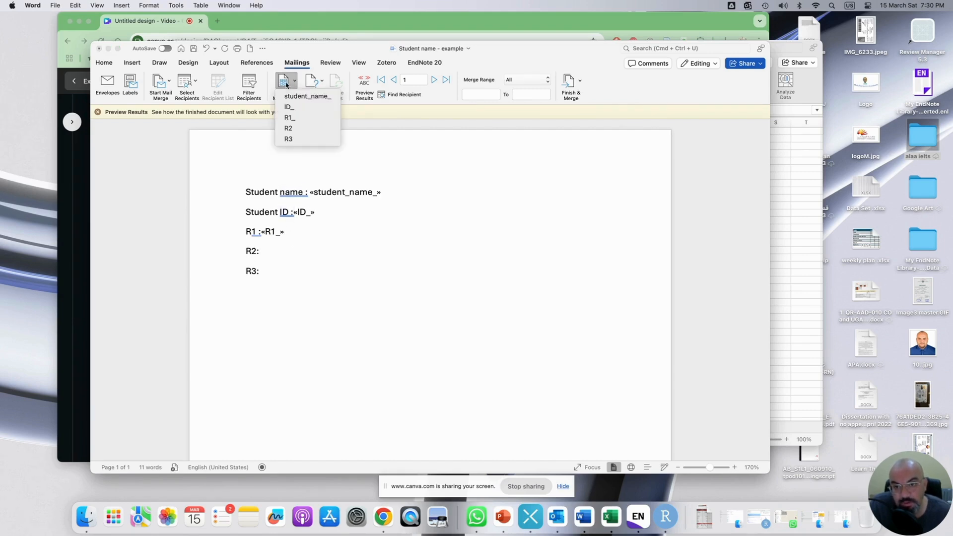
pyautogui.click(289, 128)
pyautogui.click(270, 274)
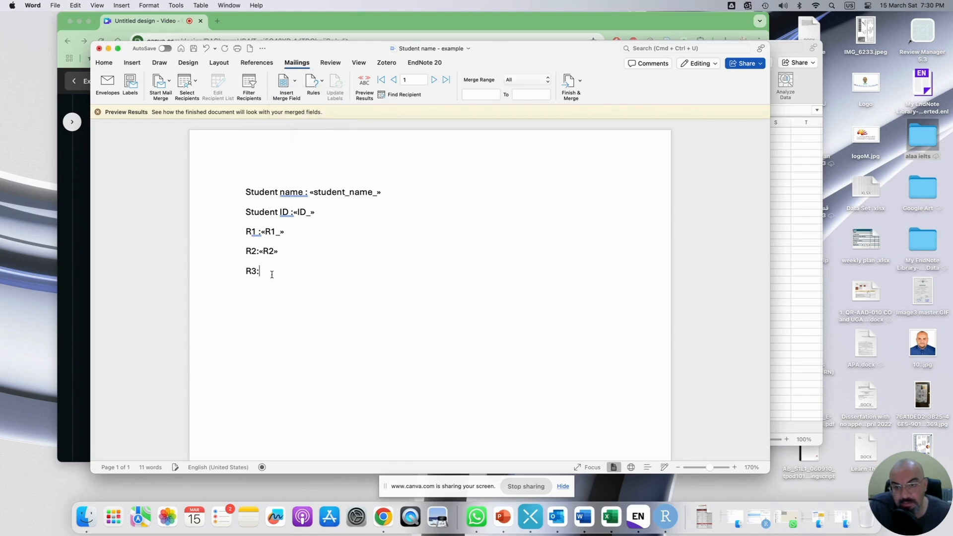
pyautogui.click(293, 87)
pyautogui.click(308, 139)
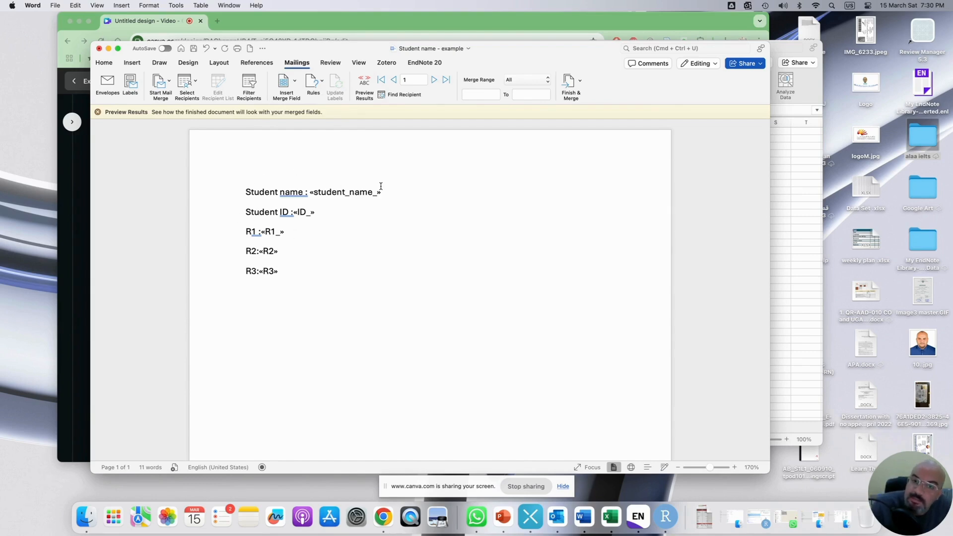
# - Preview the merge results and go through the student records up to record 9
pyautogui.click(366, 87)
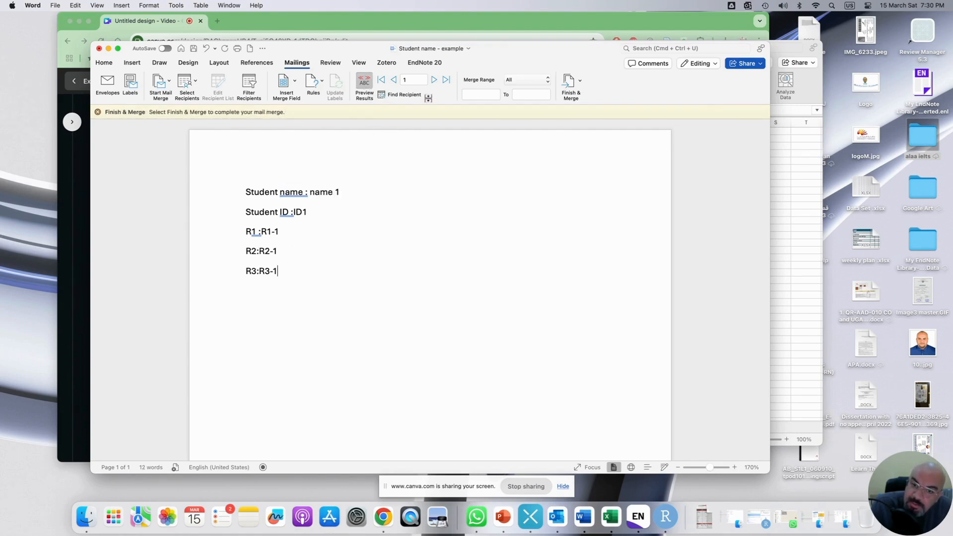
pyautogui.click(435, 80)
pyautogui.click(435, 80)
pyautogui.click(434, 80)
pyautogui.click(435, 80)
pyautogui.click(435, 80)
pyautogui.click(435, 80)
pyautogui.click(435, 80)
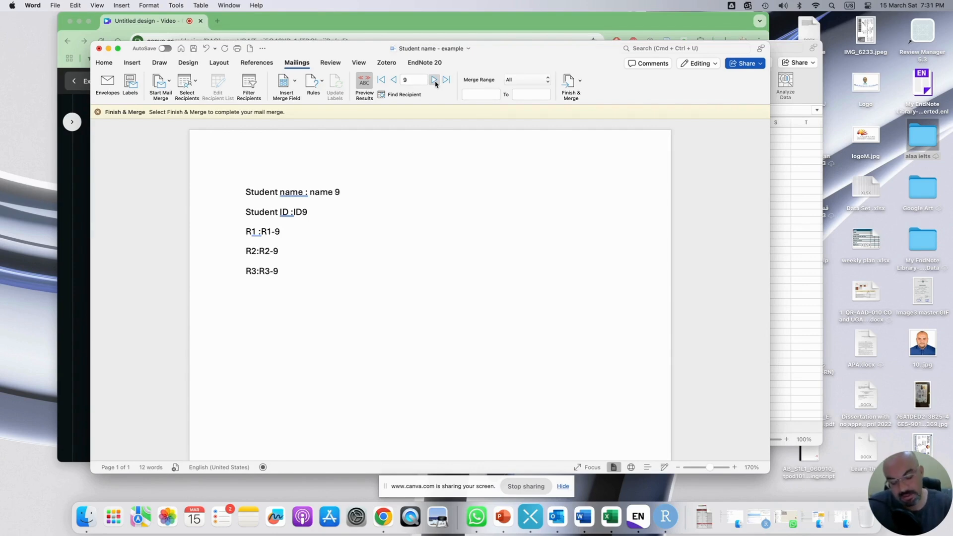
# - Try to print the merged documents to a PDF file
pyautogui.click(580, 82)
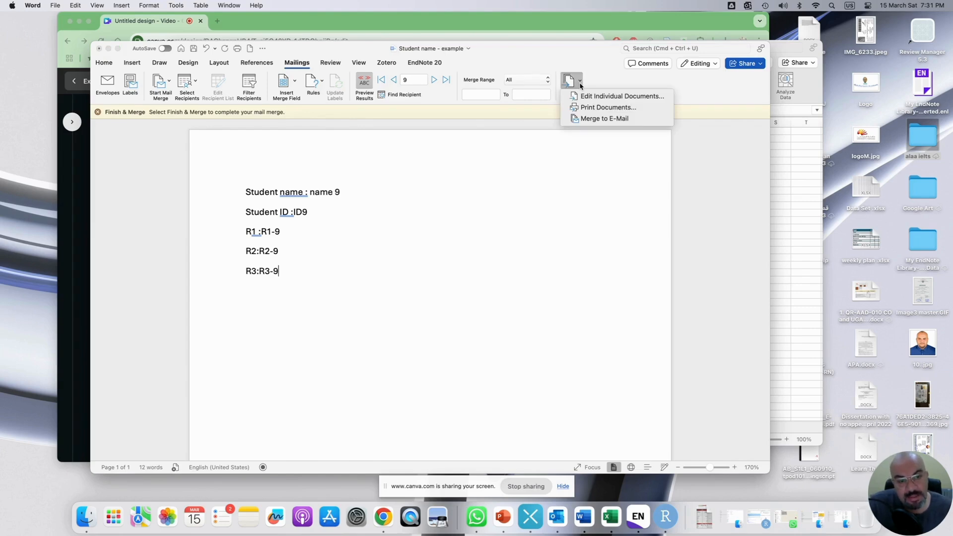
pyautogui.click(616, 108)
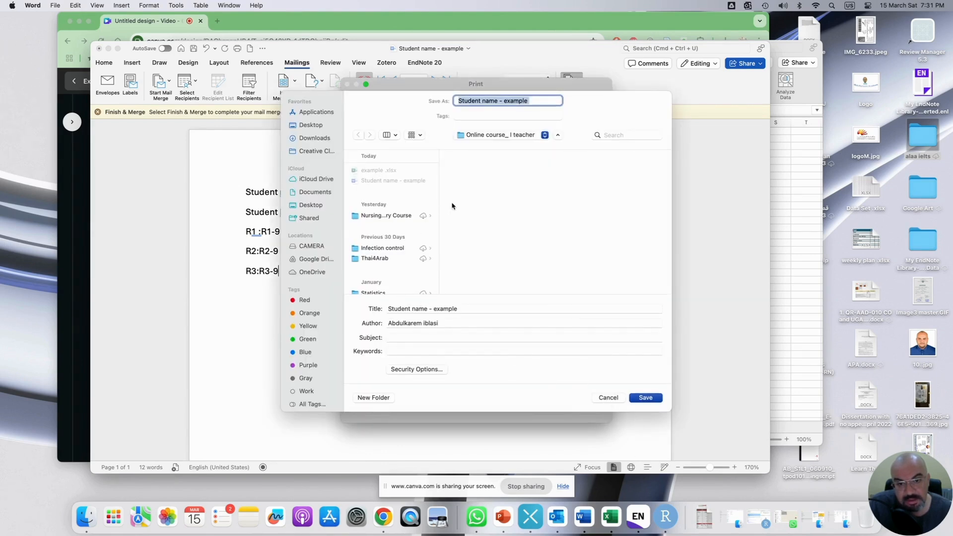
pyautogui.click(616, 397)
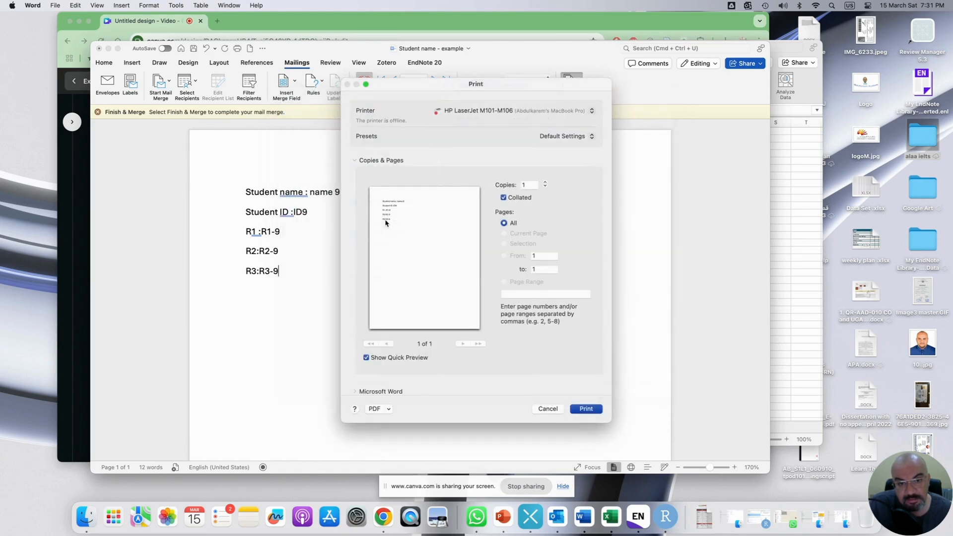
pyautogui.press('Escape')
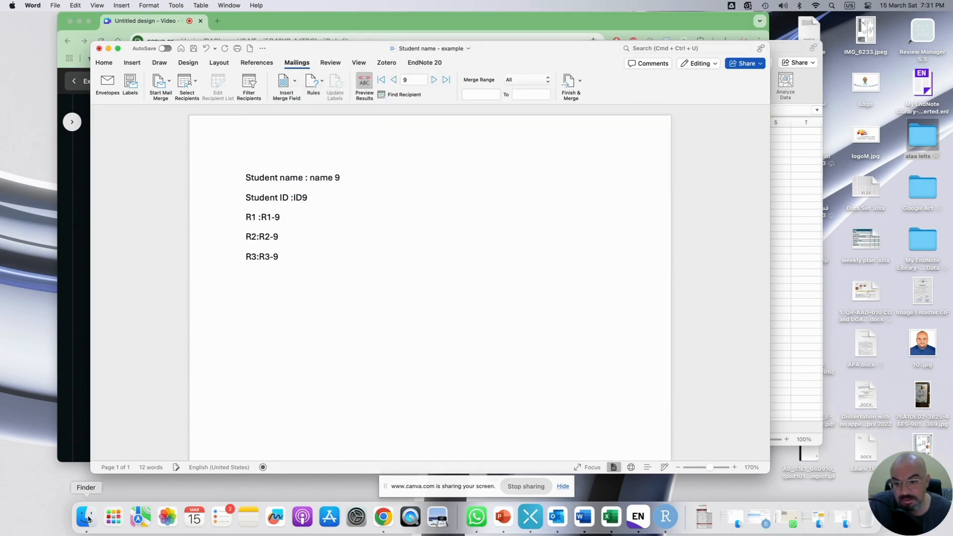
# - Switch to Finder and open the Student name - example PDF from Academy's Online course_ I teacher folder in Documents
pyautogui.click(85, 516)
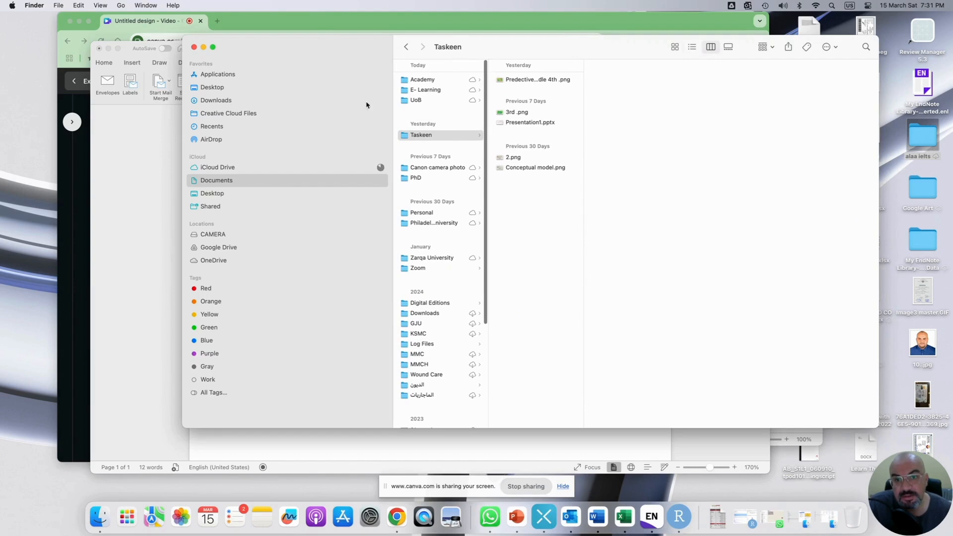
pyautogui.click(446, 81)
pyautogui.click(536, 81)
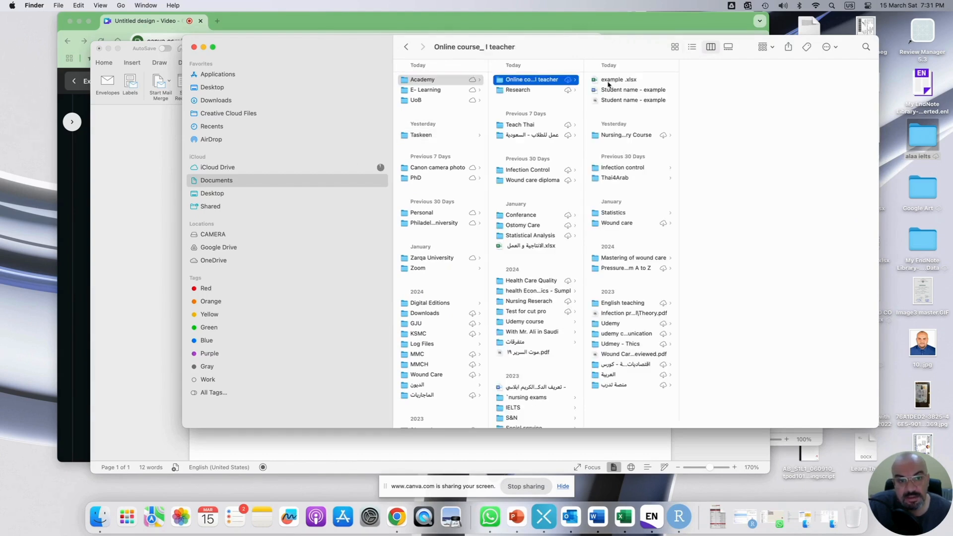
pyautogui.doubleClick(629, 99)
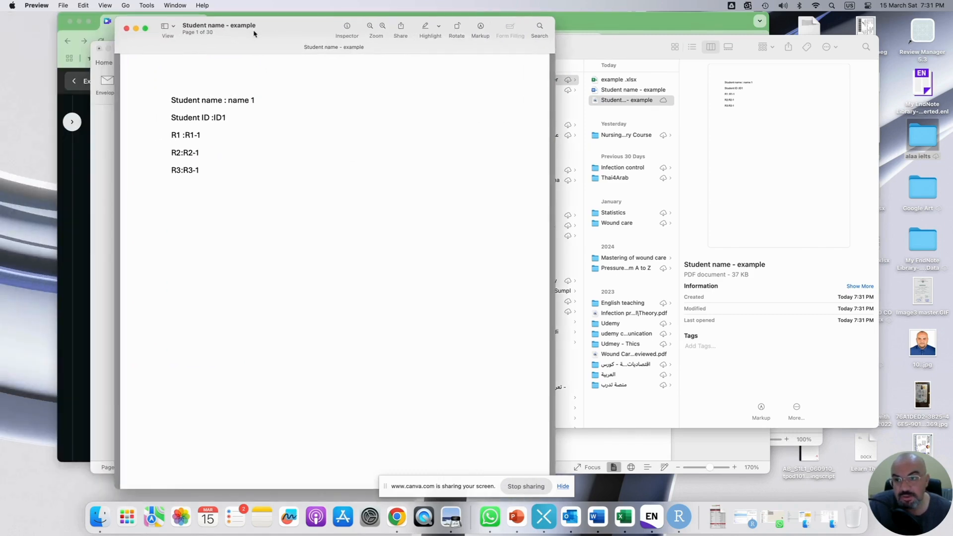
# - Look through the merged PDF page by page to check each student's name, ID and R1–R3 values
pyautogui.scroll(-5, 407, 202)
pyautogui.scroll(-15, 407, 202)
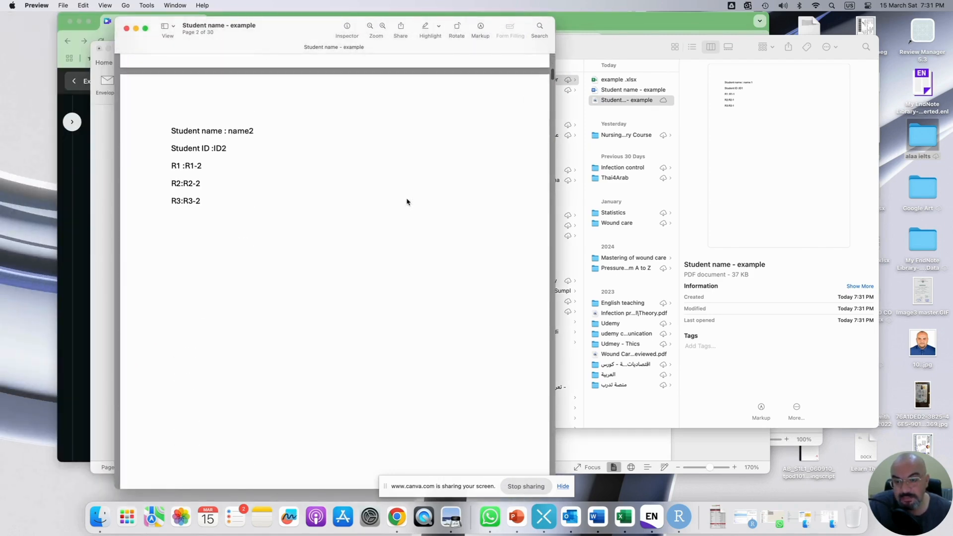
pyautogui.scroll(-15, 407, 202)
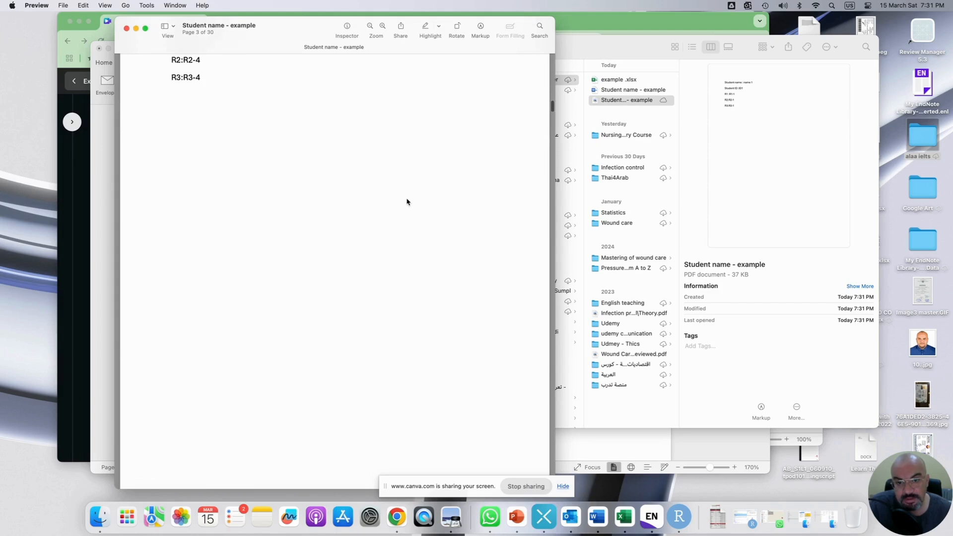
pyautogui.scroll(-20, 408, 202)
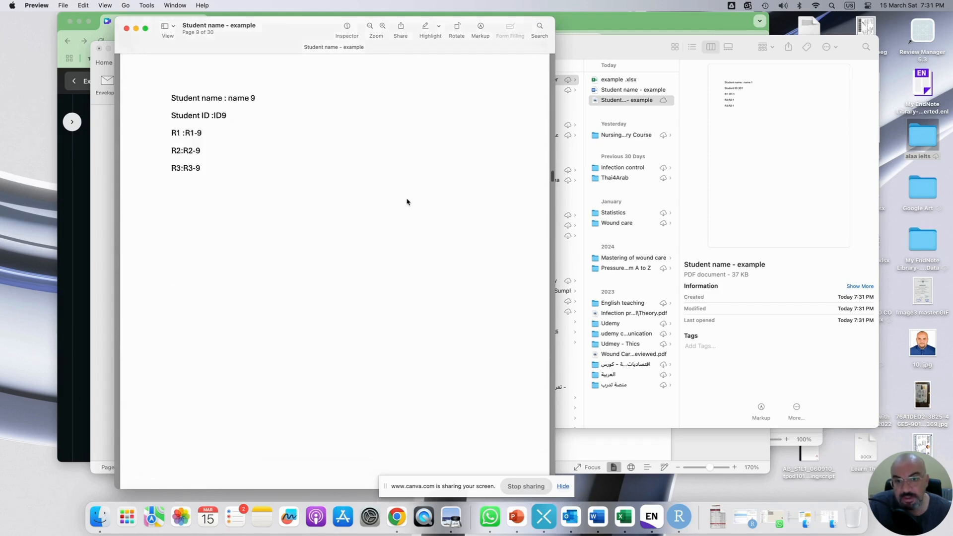
pyautogui.scroll(-20, 407, 202)
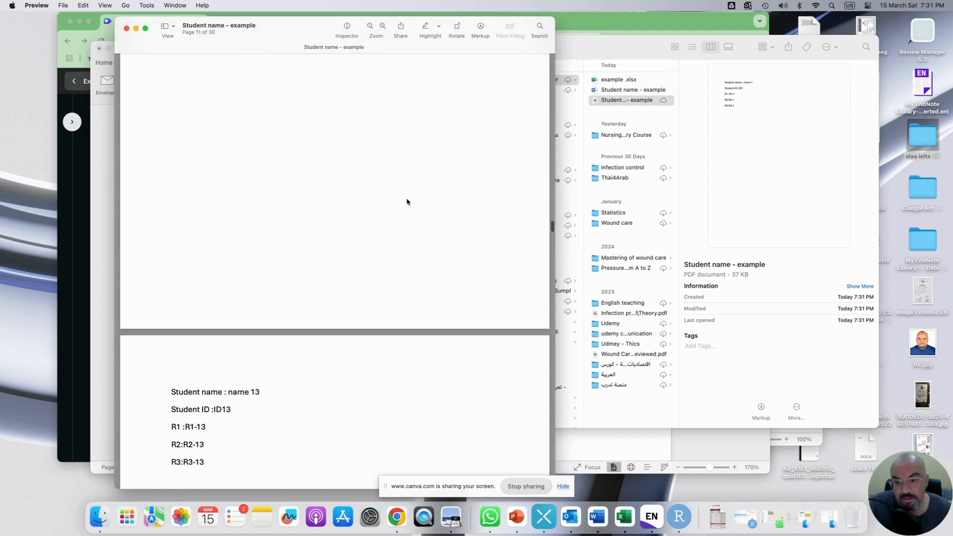
pyautogui.scroll(-20, 407, 202)
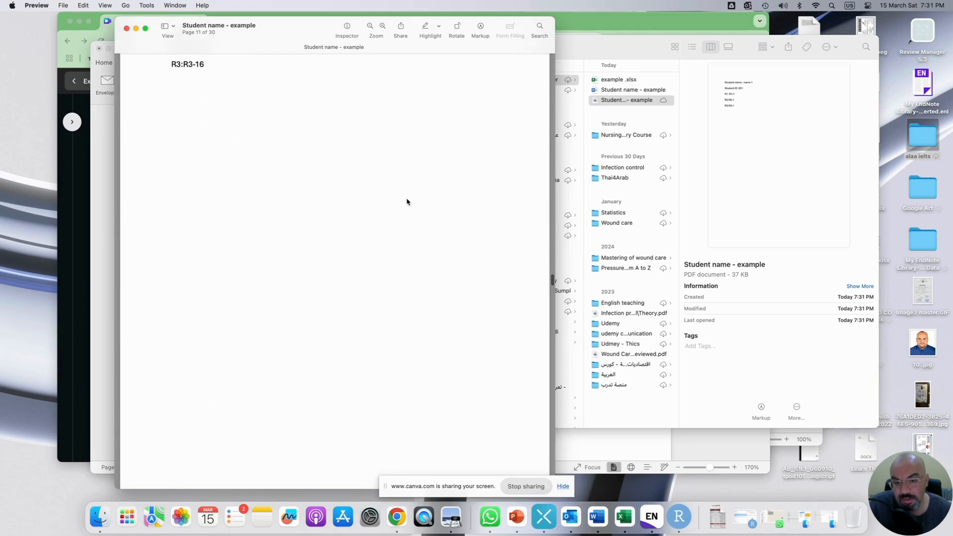
pyautogui.scroll(-20, 407, 202)
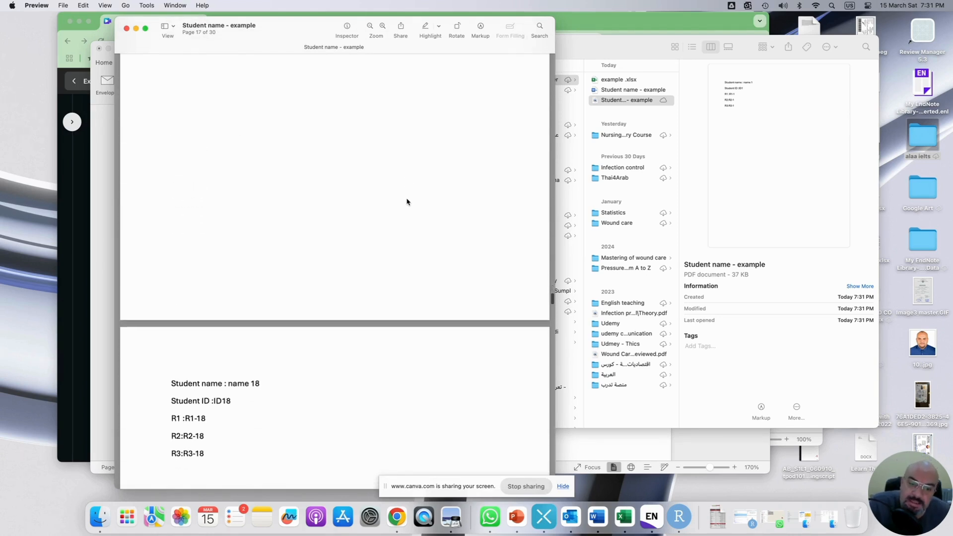
pyautogui.scroll(-20, 407, 202)
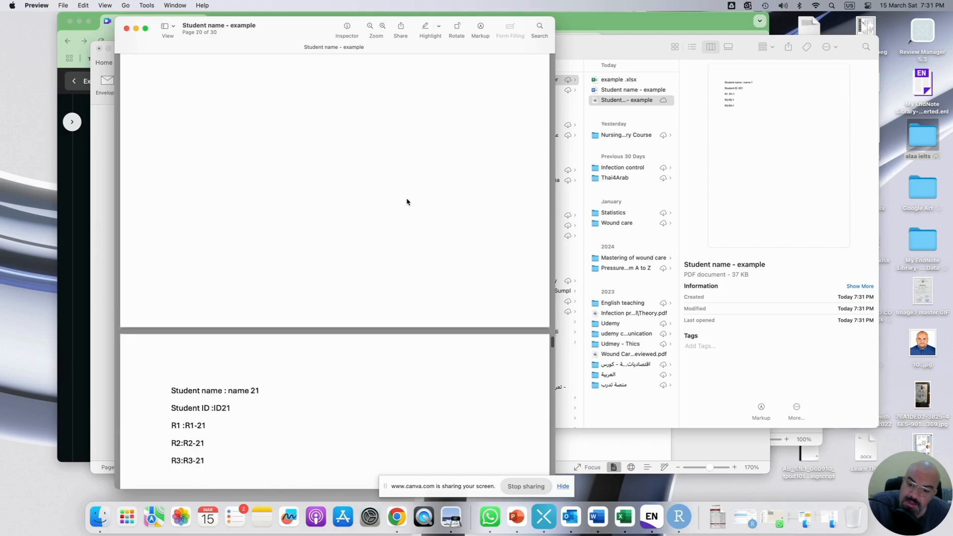